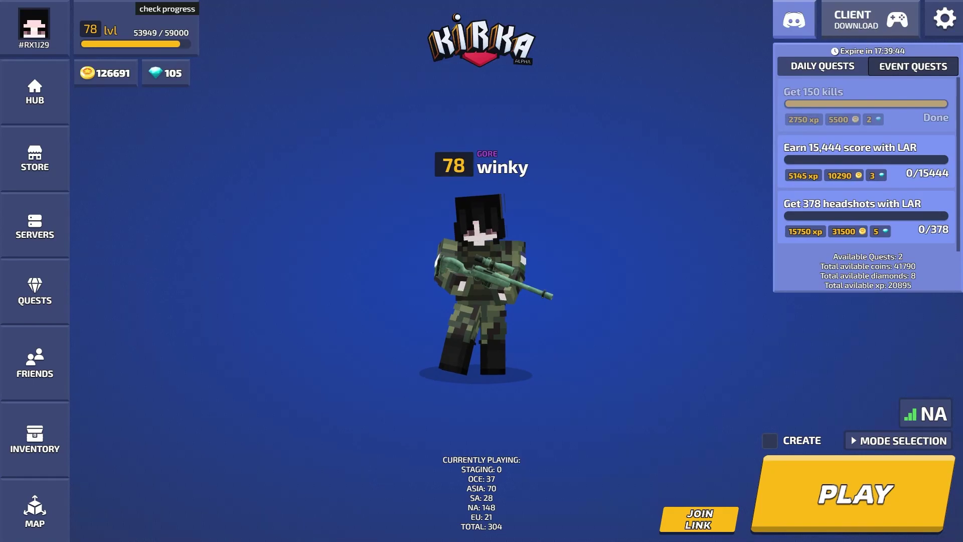
# Step: Bring up Discord over the Kirka lobby and scroll through the general channel
pyautogui.hotkey('alt', 'Tab')
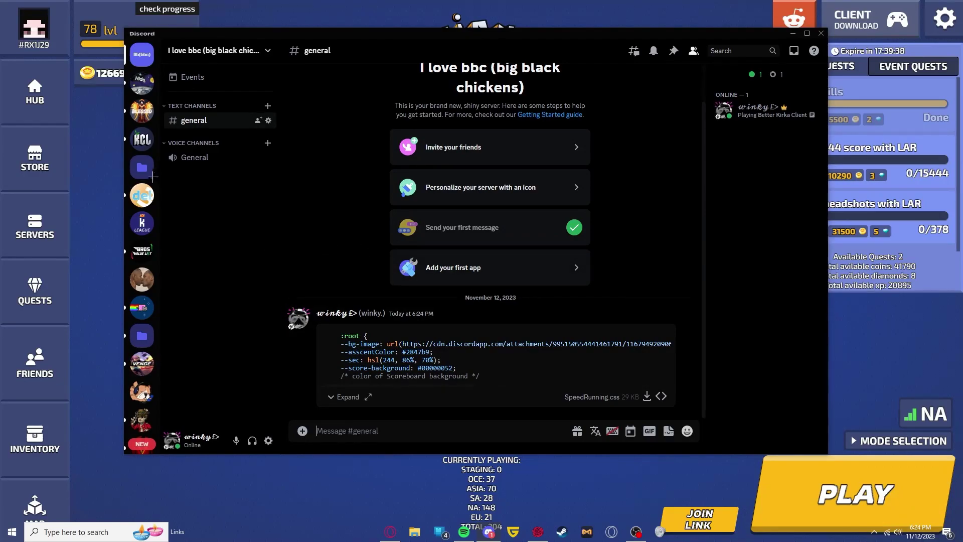
pyautogui.scroll(-4, 146, 301)
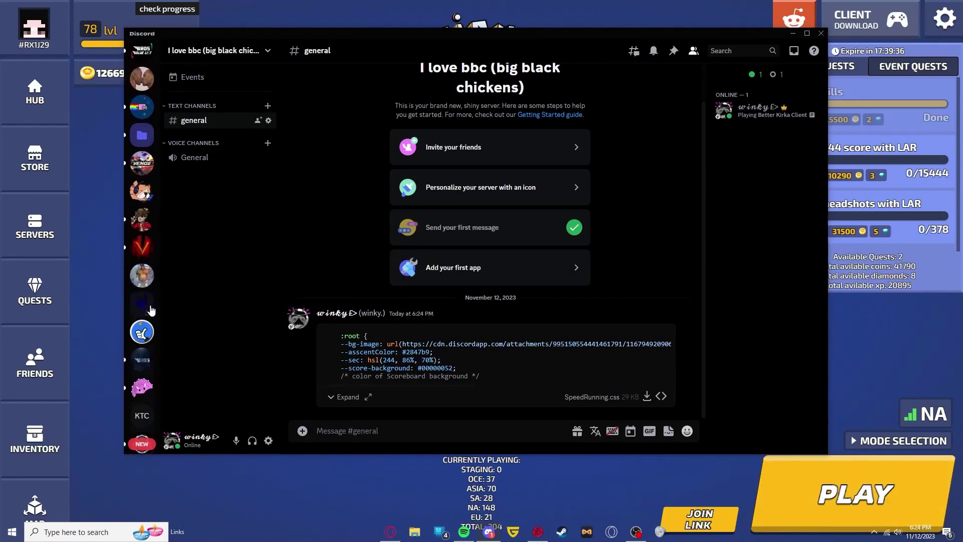
pyautogui.scroll(4, 138, 312)
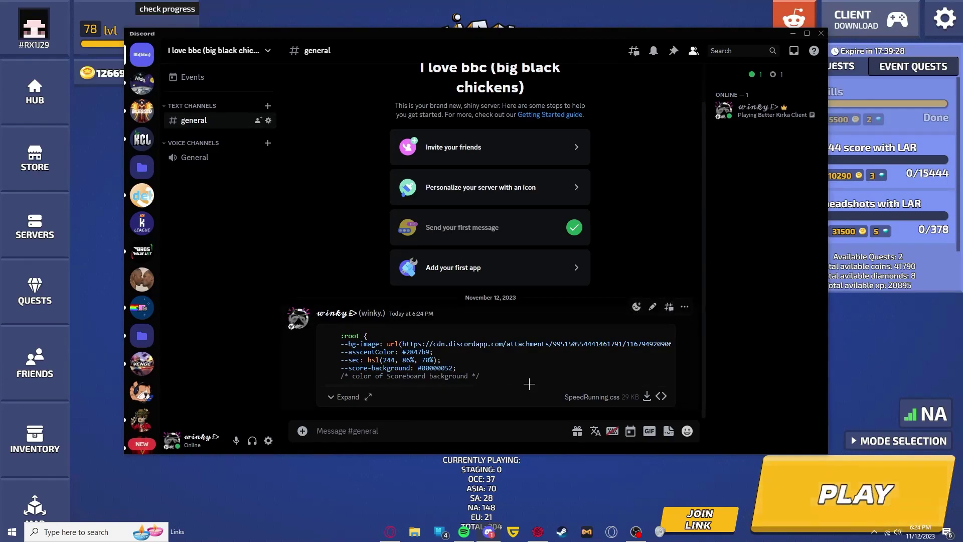
# Step: Expand the SpeedRunning.css code preview to read its :root variables, then collapse it
pyautogui.tripleClick(346, 333)
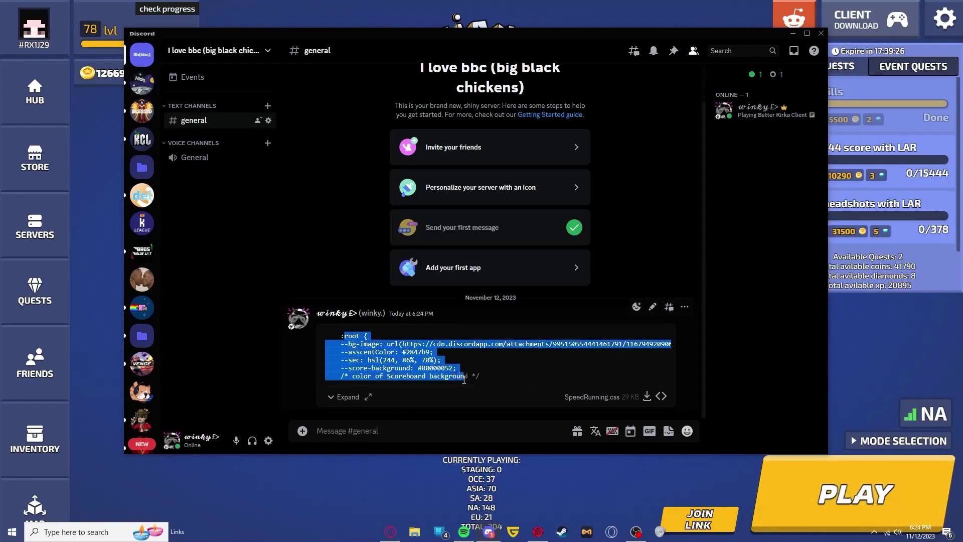
pyautogui.click(346, 333)
pyautogui.click(345, 396)
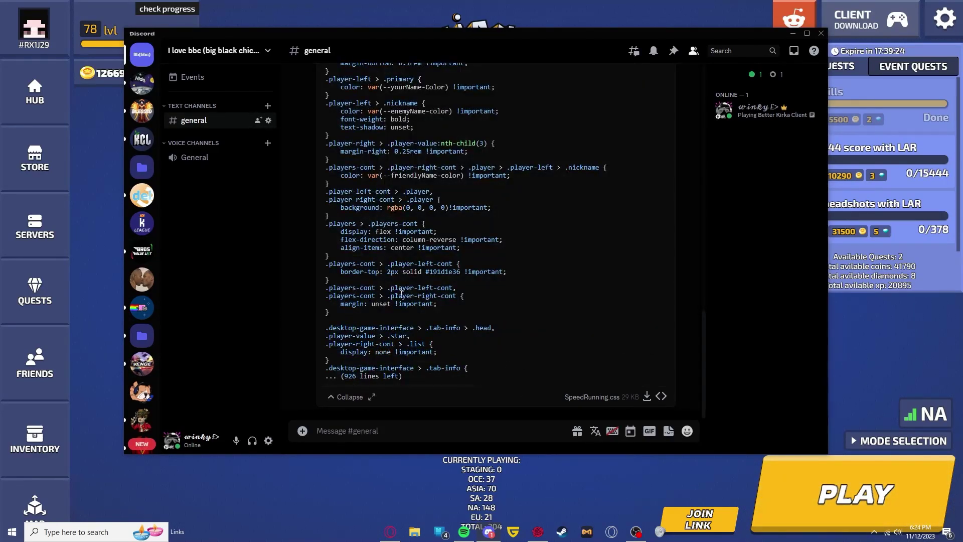
pyautogui.scroll(-5, 402, 293)
pyautogui.scroll(5, 402, 292)
pyautogui.click(346, 397)
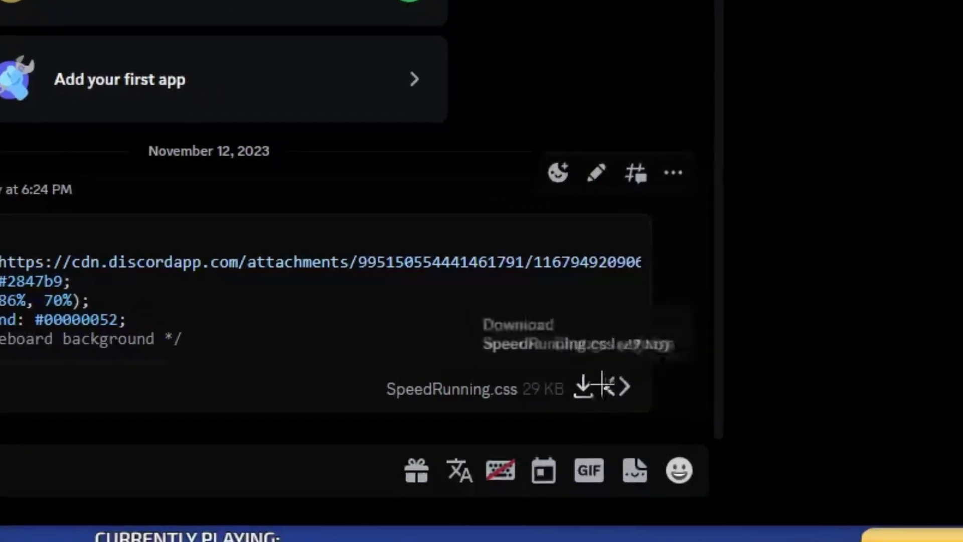
# Step: Post the copied SpeedRunning.css download link in the general channel, then return to the lobby
pyautogui.rightClick(587, 384)
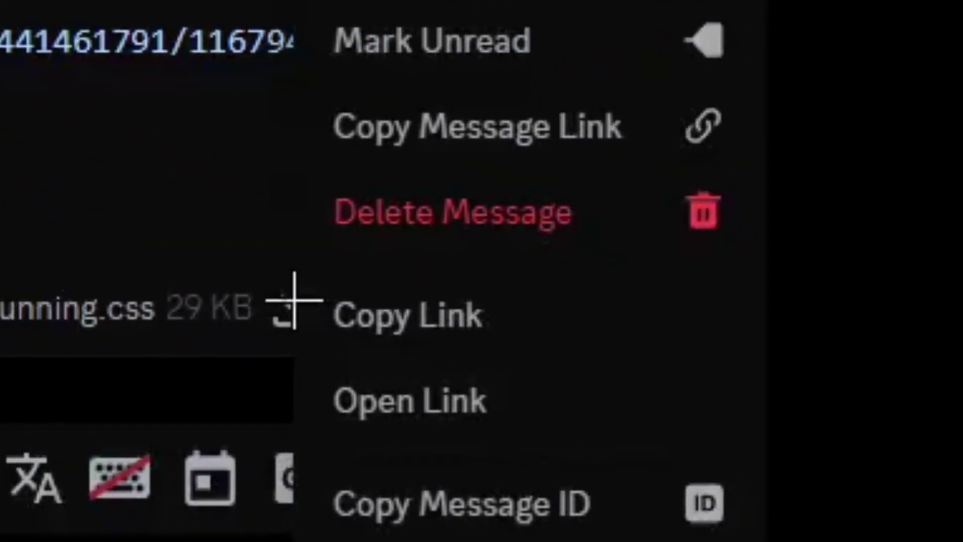
pyautogui.click(572, 344)
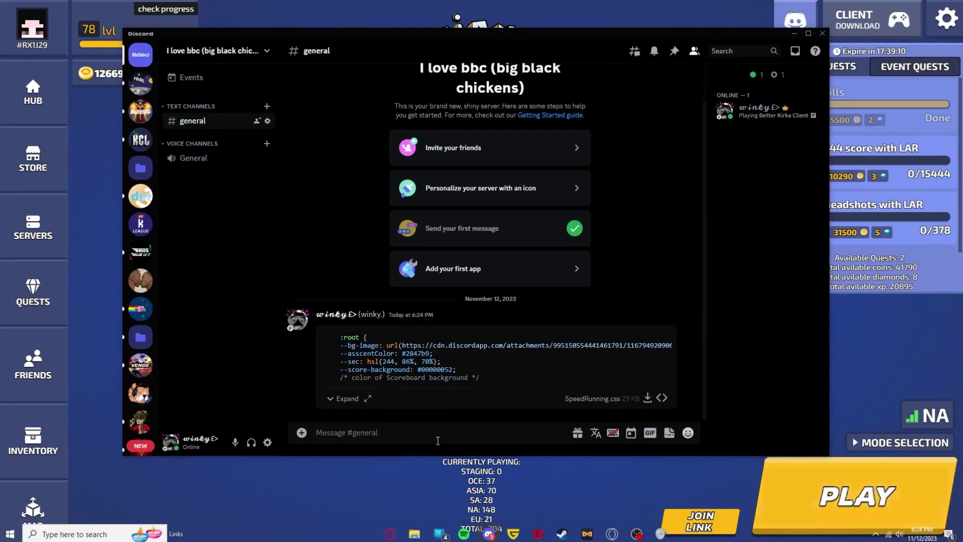
pyautogui.click(437, 441)
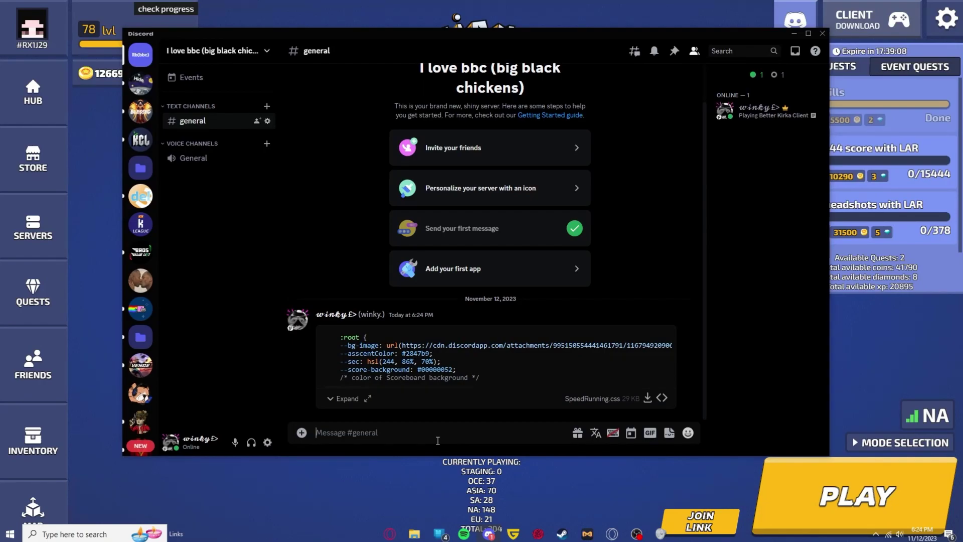
pyautogui.hotkey('ctrl', 'v')
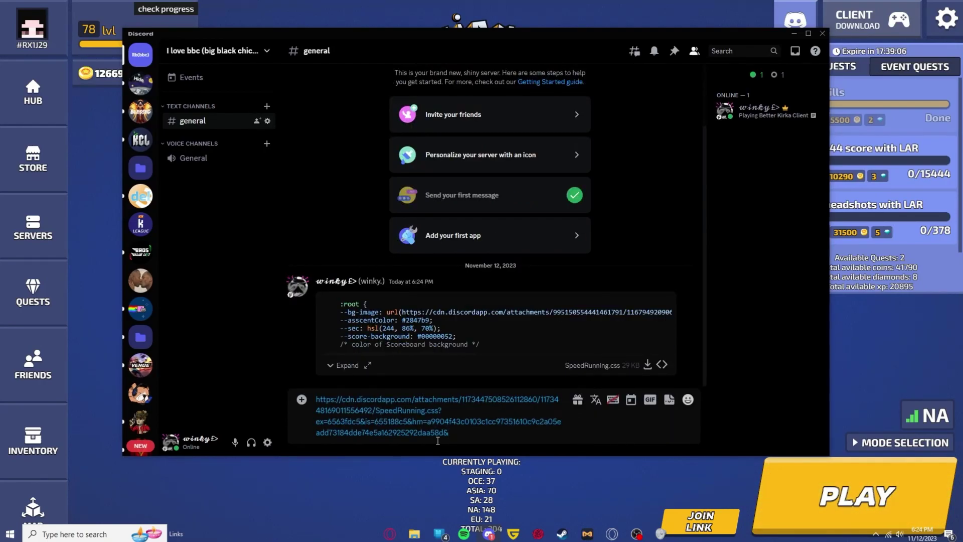
pyautogui.press('Return')
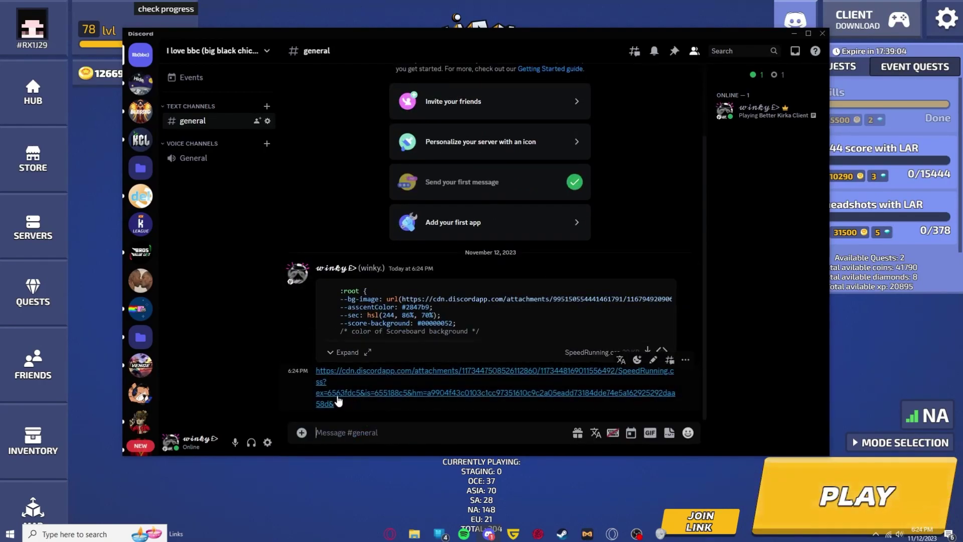
pyautogui.click(106, 275)
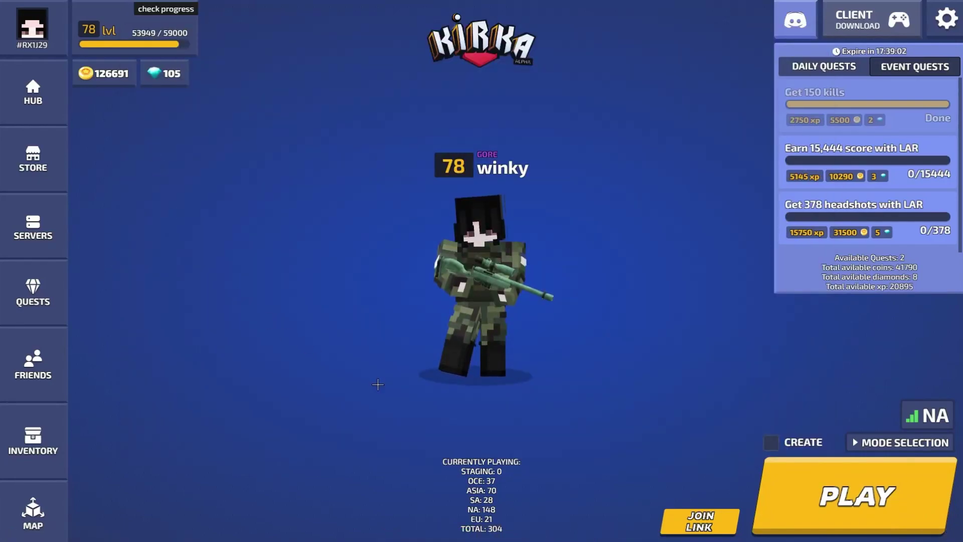
pyautogui.hotkey('alt', 'Tab')
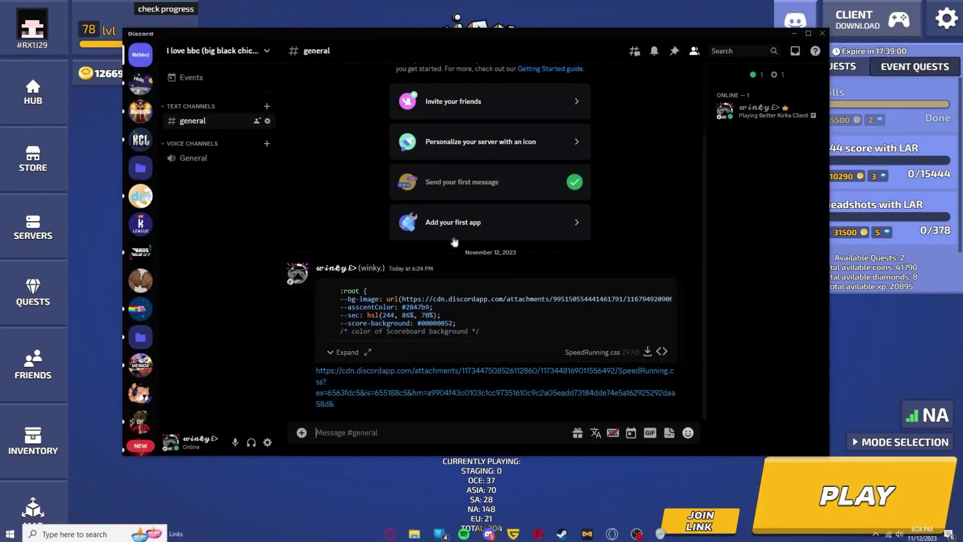
pyautogui.rightClick(310, 326)
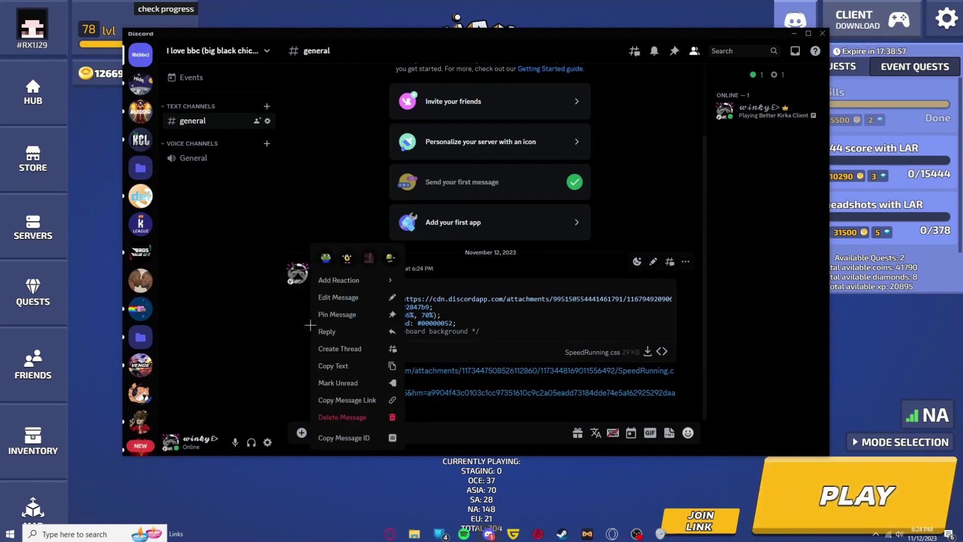
pyautogui.click(288, 357)
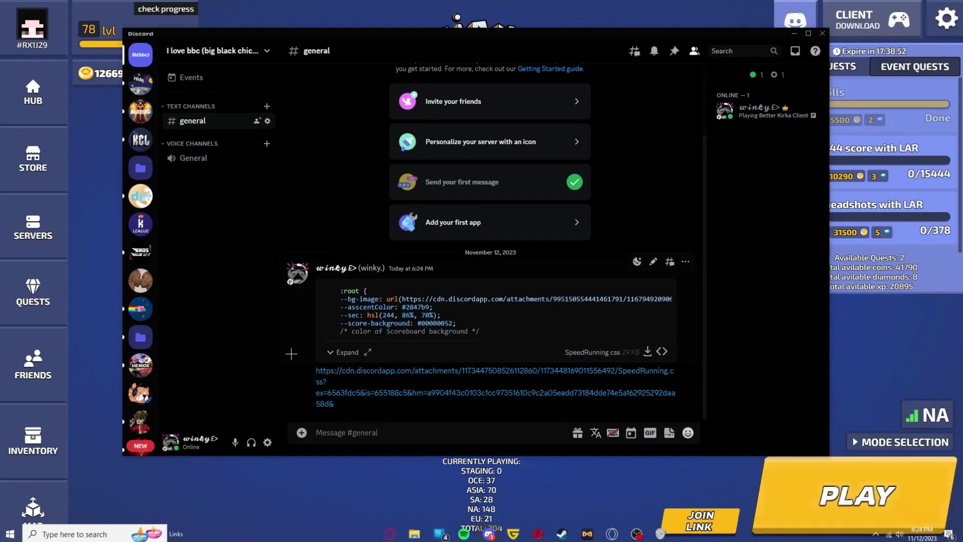
pyautogui.scroll(2, 140, 261)
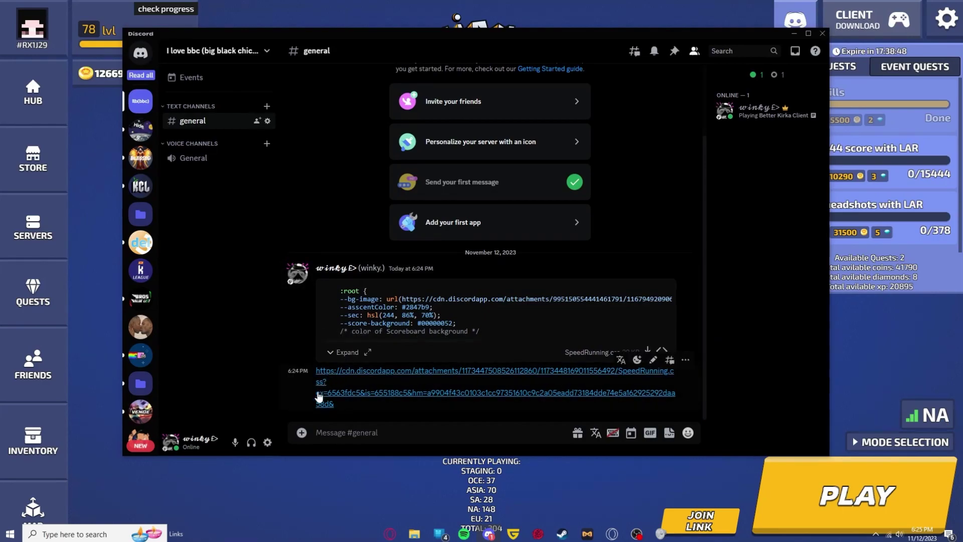
pyautogui.rightClick(321, 400)
pyautogui.click(334, 407)
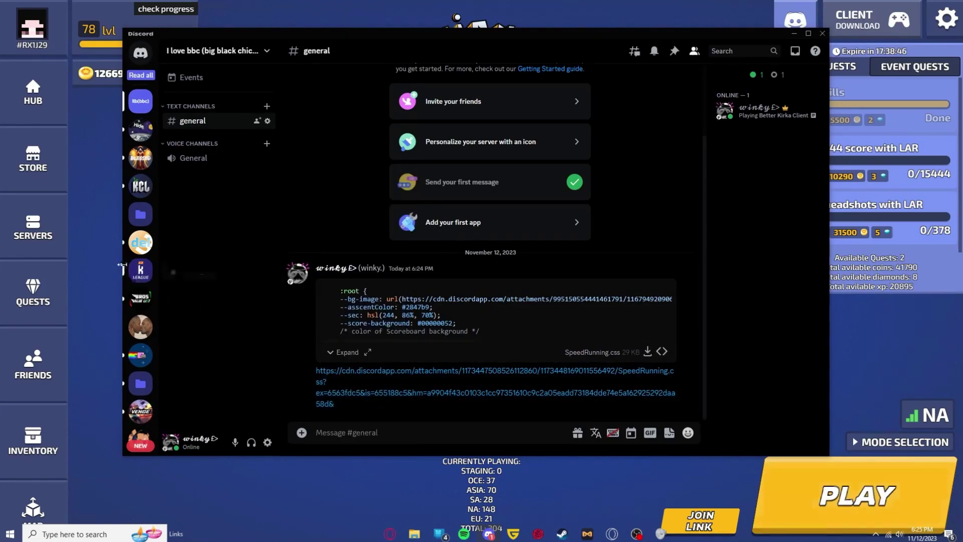
pyautogui.click(119, 258)
# Step: Paste the SpeedRunning.css Discord link into the Better Kirka Client's CSS Link setting
pyautogui.press('F8')
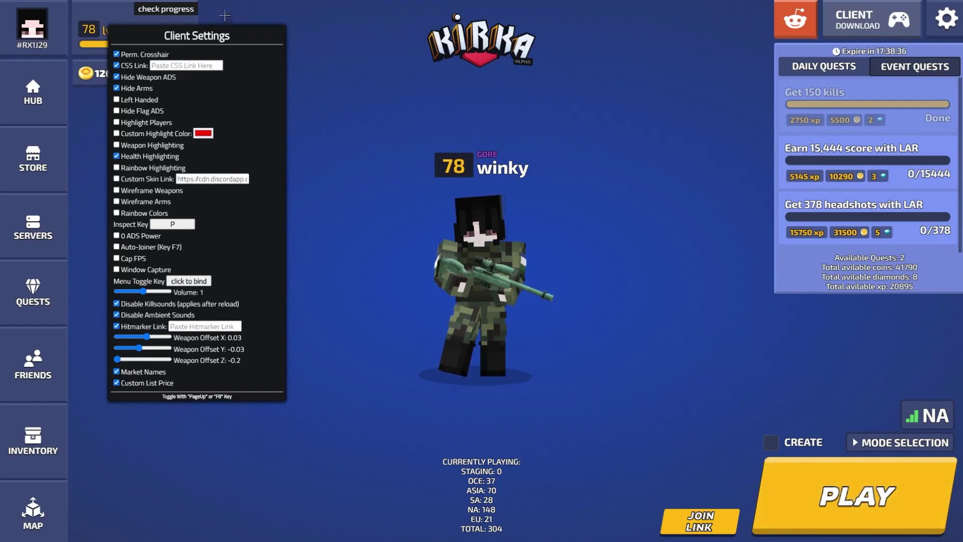
pyautogui.click(187, 64)
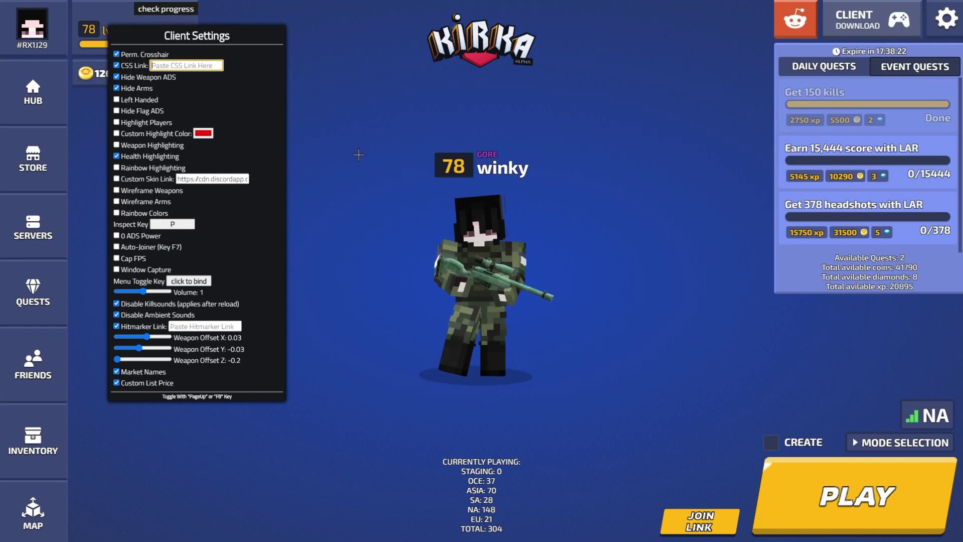
pyautogui.hotkey('ctrl', 'v')
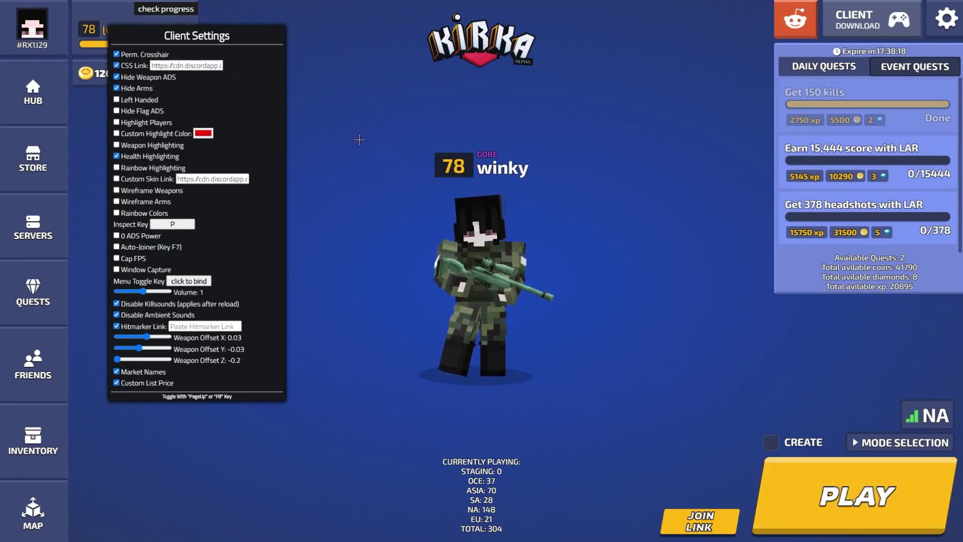
pyautogui.press('F8')
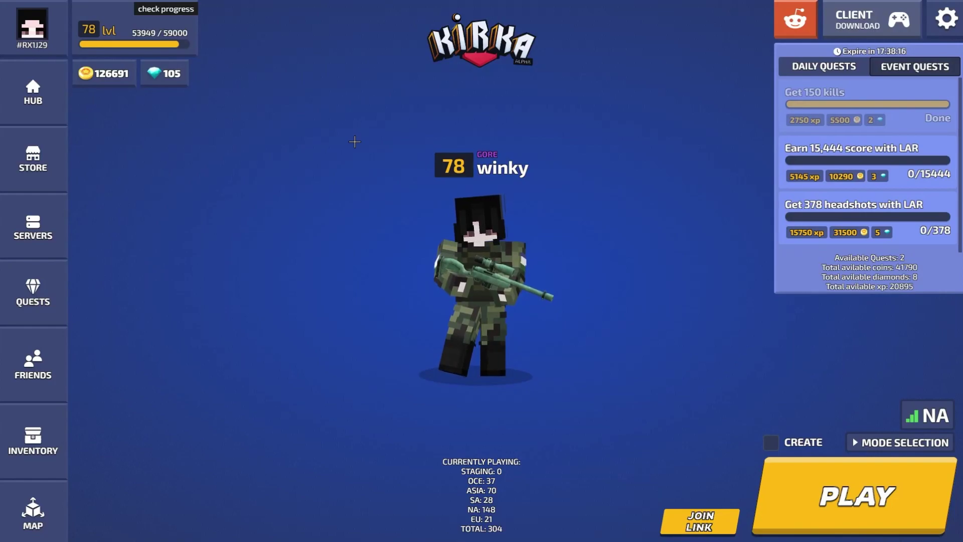
# Step: Verify the CSS Link in client settings, then reload the game with F5 to apply the theme
pyautogui.press('F8')
pyautogui.press('F8')
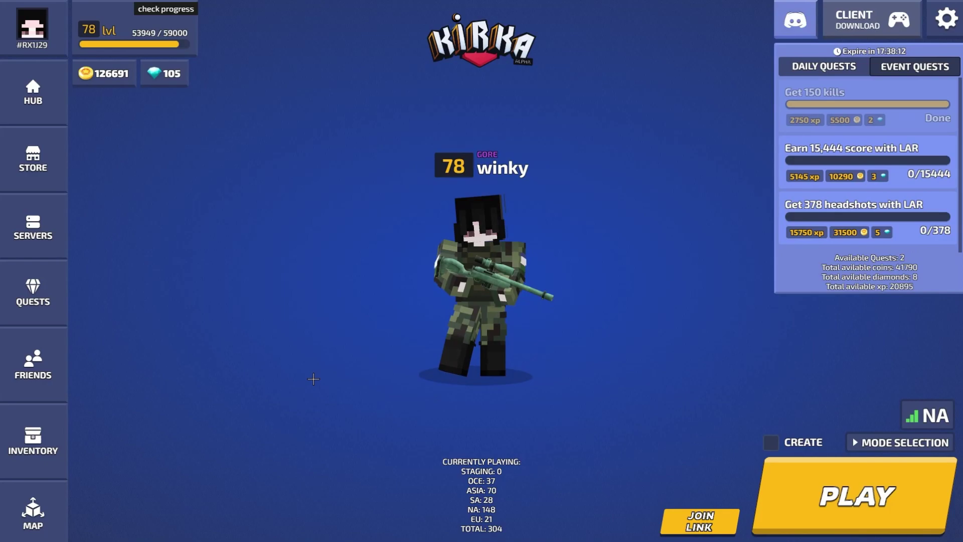
pyautogui.press('F8')
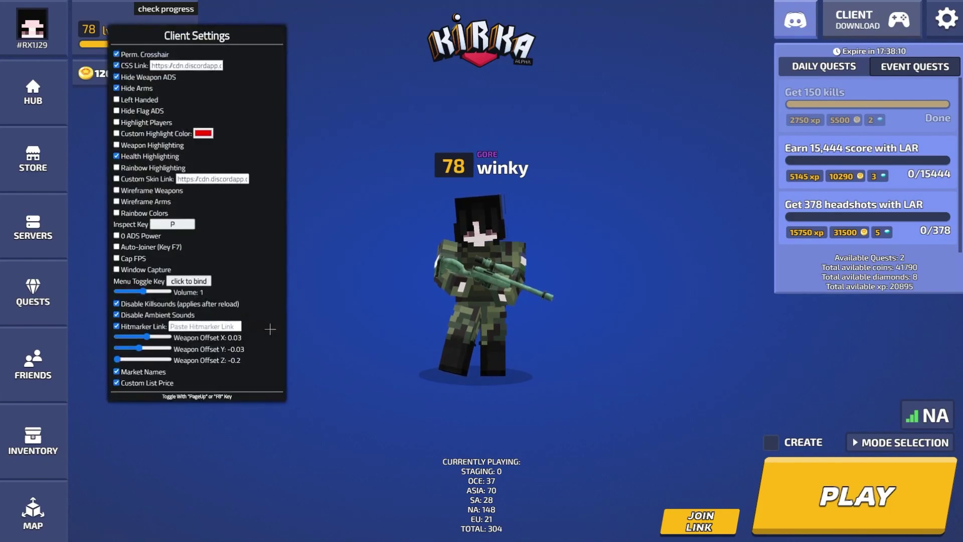
pyautogui.press('F8')
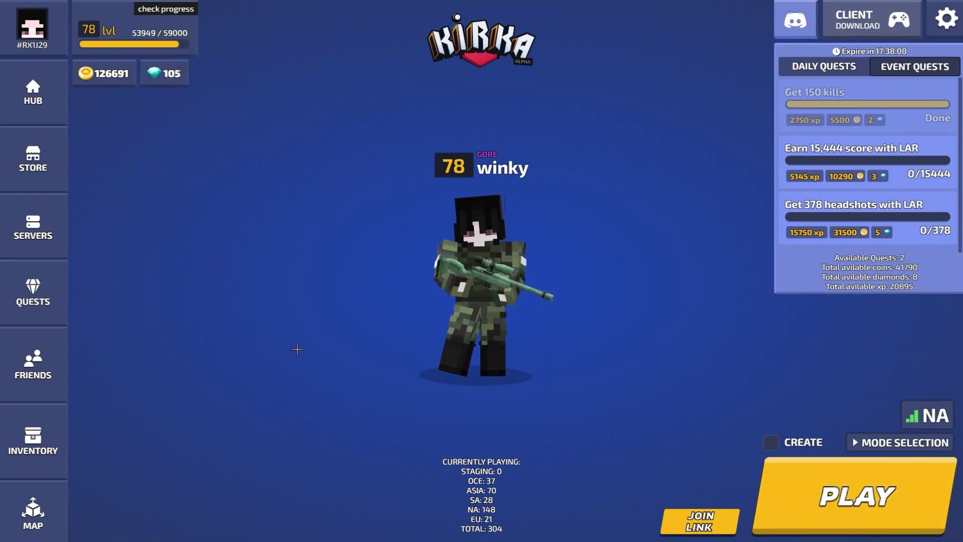
pyautogui.press('F5')
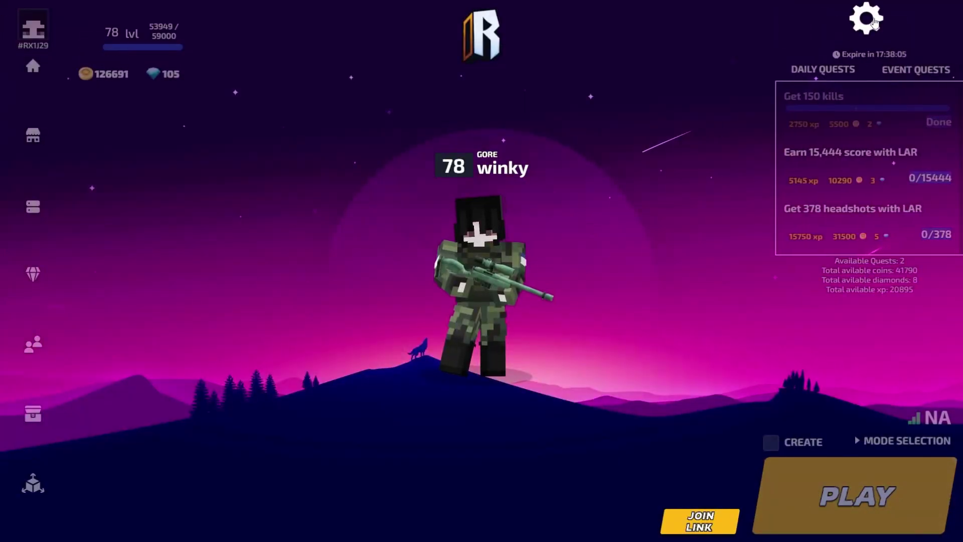
pyautogui.click(866, 20)
pyautogui.click(864, 46)
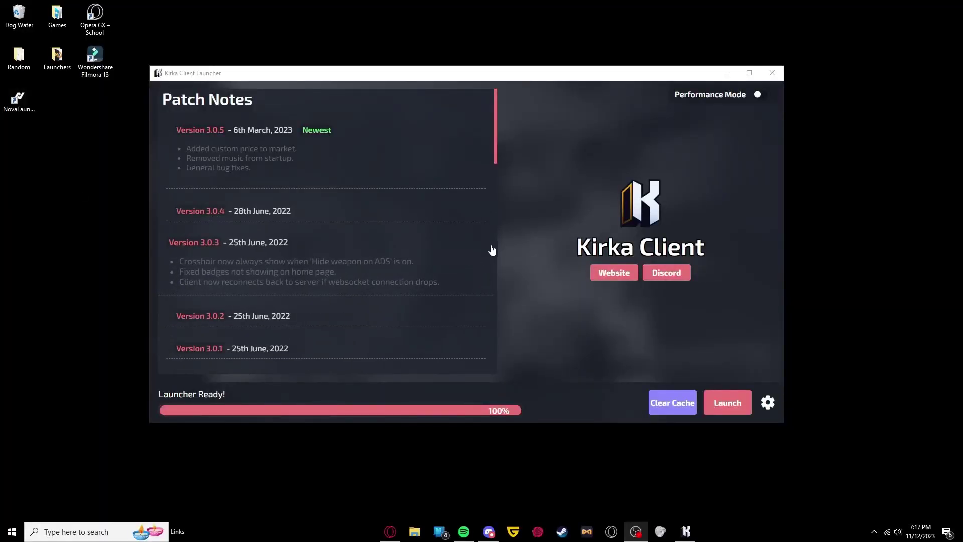
# Step: Shift the launcher window right and open KirkaClient Settings from the gear beside Launch
pyautogui.moveTo(356, 73); pyautogui.dragTo(405, 62)
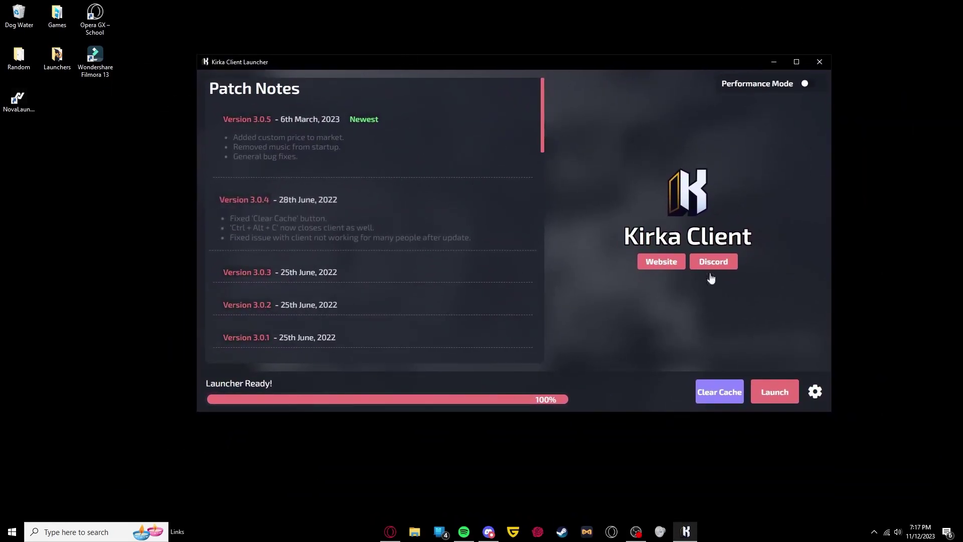
pyautogui.click(815, 391)
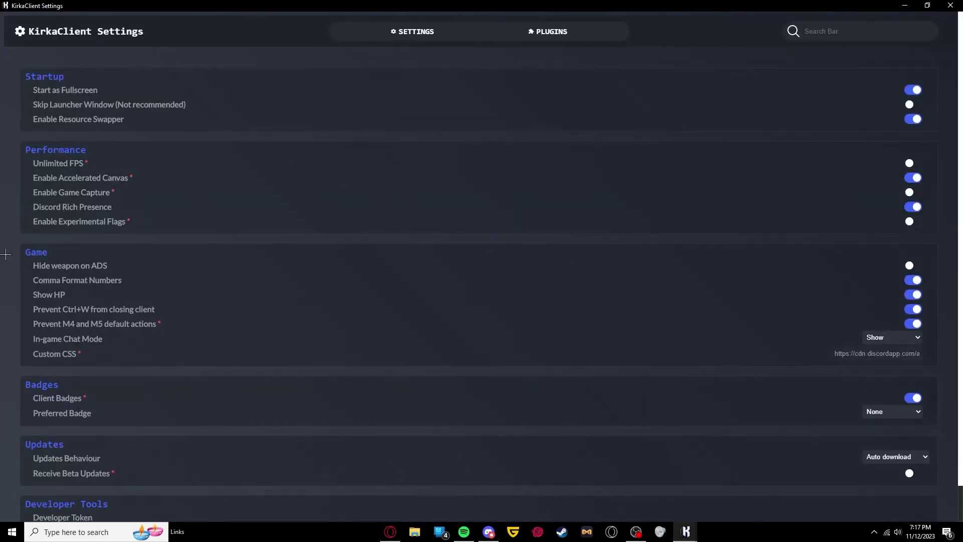
# Step: Replace the old Custom CSS URL with the newly copied Discord CDN stylesheet link
pyautogui.click(851, 354)
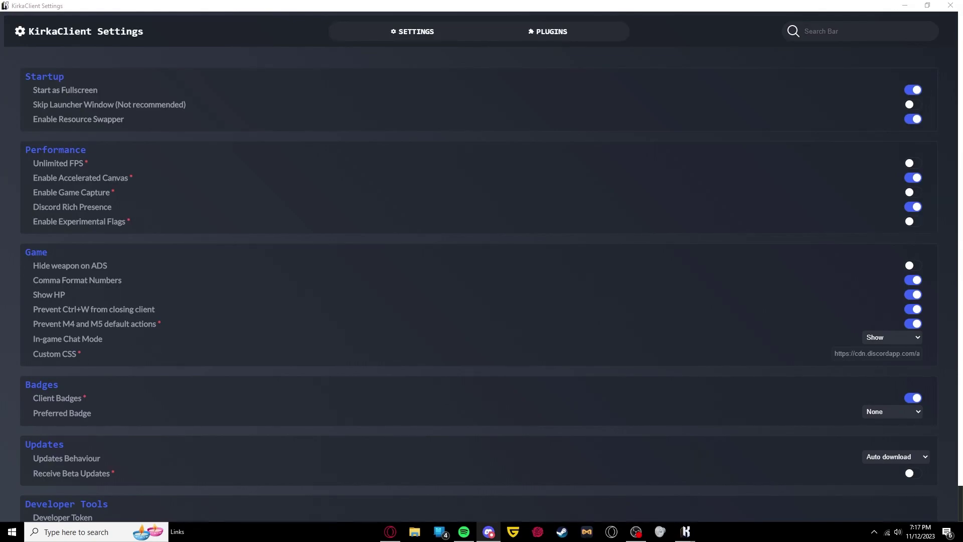
pyautogui.click(886, 355)
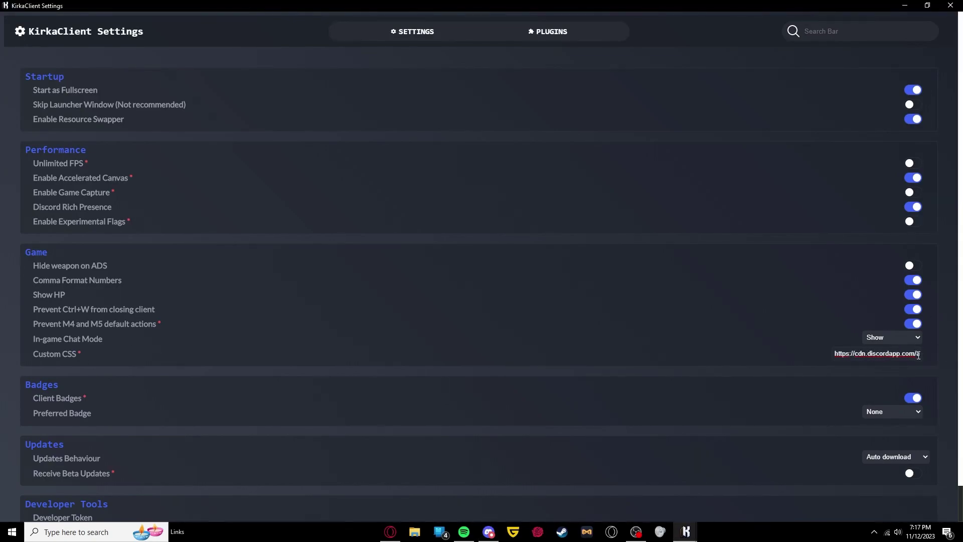
pyautogui.press('Right')
pyautogui.press('Right')
pyautogui.press('Right')
pyautogui.press('Right')
pyautogui.press('Right')
pyautogui.press('Right')
pyautogui.press('Right')
pyautogui.press('Right')
pyautogui.press('Right')
pyautogui.press('Right')
pyautogui.press('Right')
pyautogui.press('Right')
pyautogui.press('Right')
pyautogui.press('Right')
pyautogui.press('Right')
pyautogui.press('Right')
pyautogui.press('Right')
pyautogui.press('Right')
pyautogui.press('Right')
pyautogui.press('Right')
pyautogui.press('End')
pyautogui.press('BackSpace')
pyautogui.press('BackSpace')
pyautogui.press('BackSpace')
pyautogui.press('BackSpace')
pyautogui.press('BackSpace')
pyautogui.press('BackSpace')
pyautogui.press('BackSpace')
pyautogui.press('BackSpace')
pyautogui.press('BackSpace')
pyautogui.press('BackSpace')
pyautogui.press('BackSpace')
pyautogui.press('BackSpace')
pyautogui.press('BackSpace')
pyautogui.press('BackSpace')
pyautogui.press('BackSpace')
pyautogui.press('BackSpace')
pyautogui.press('BackSpace')
pyautogui.press('BackSpace')
pyautogui.press('BackSpace')
pyautogui.press('BackSpace')
pyautogui.hotkey('ctrl', 'v')
pyautogui.click(735, 332)
# Step: Close settings, relaunch the client, and dismiss Kirka News to view the purple lobby
pyautogui.click(950, 5)
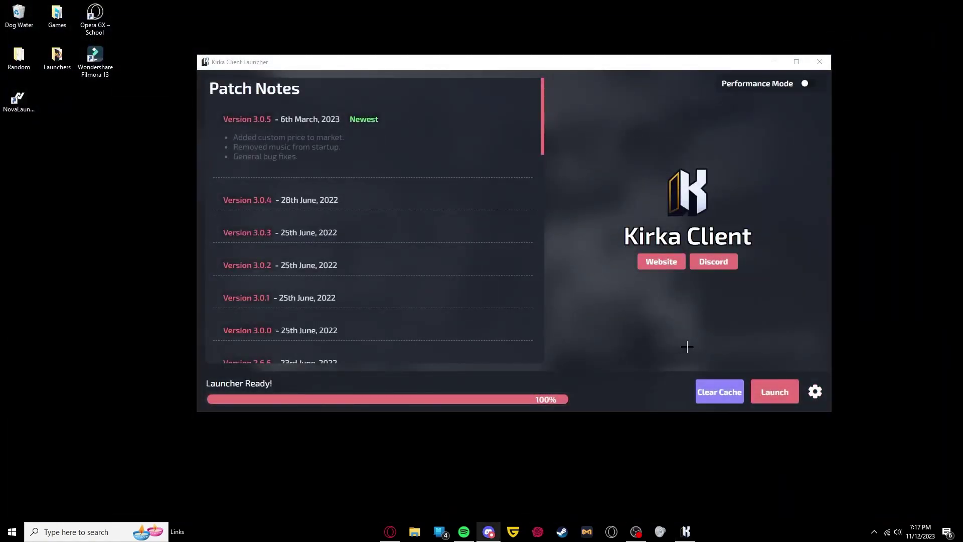
pyautogui.click(775, 391)
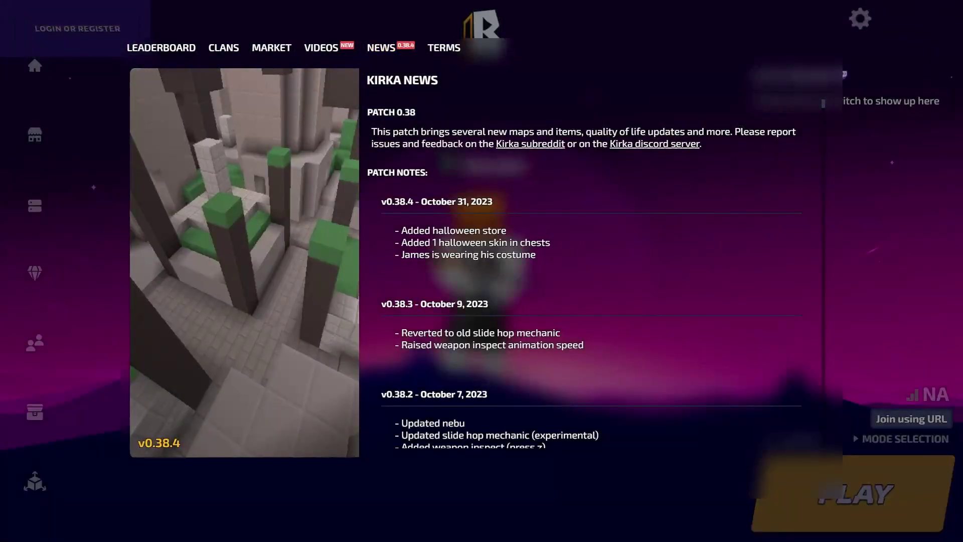
pyautogui.click(837, 45)
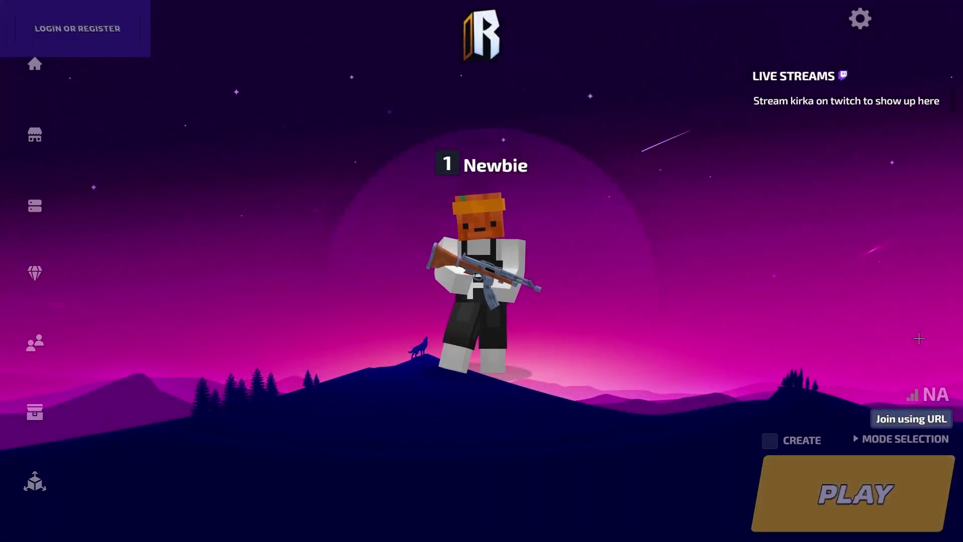
pyautogui.click(770, 440)
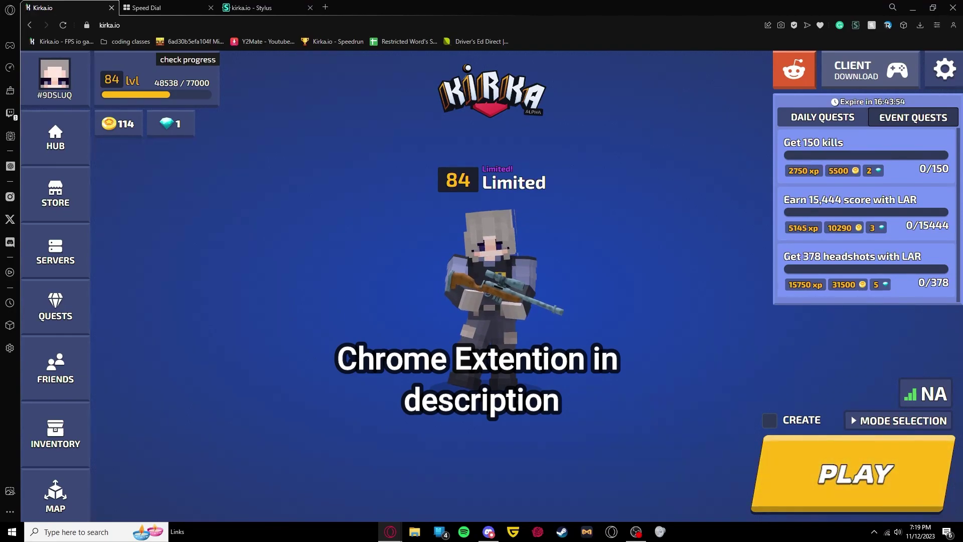
# Step: Switch to Discord and download the SpeedRunning.css attachment
pyautogui.hotkey('alt', 'Tab')
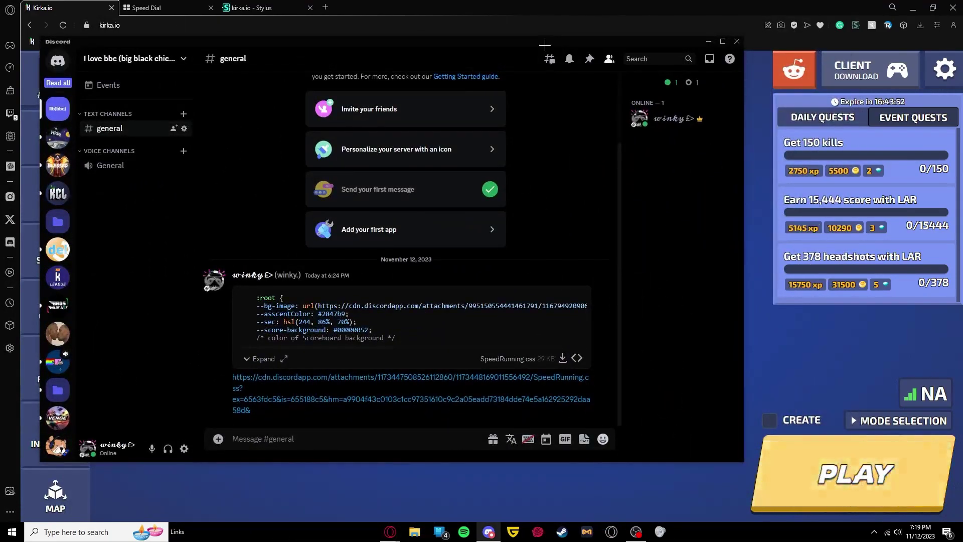
pyautogui.click(562, 358)
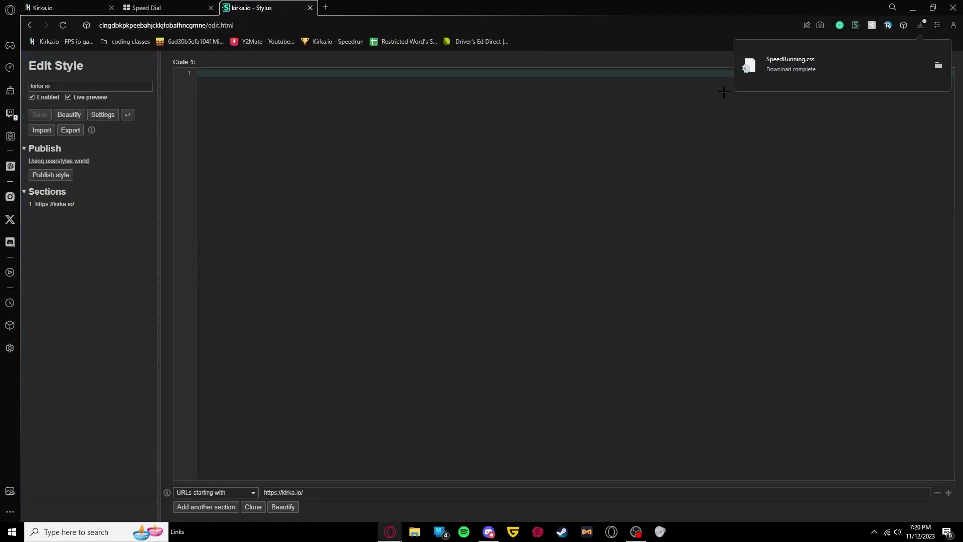
# Step: Copy all of the downloaded SpeedRunning.css into the kirka.io Stylus style and save it
pyautogui.click(800, 59)
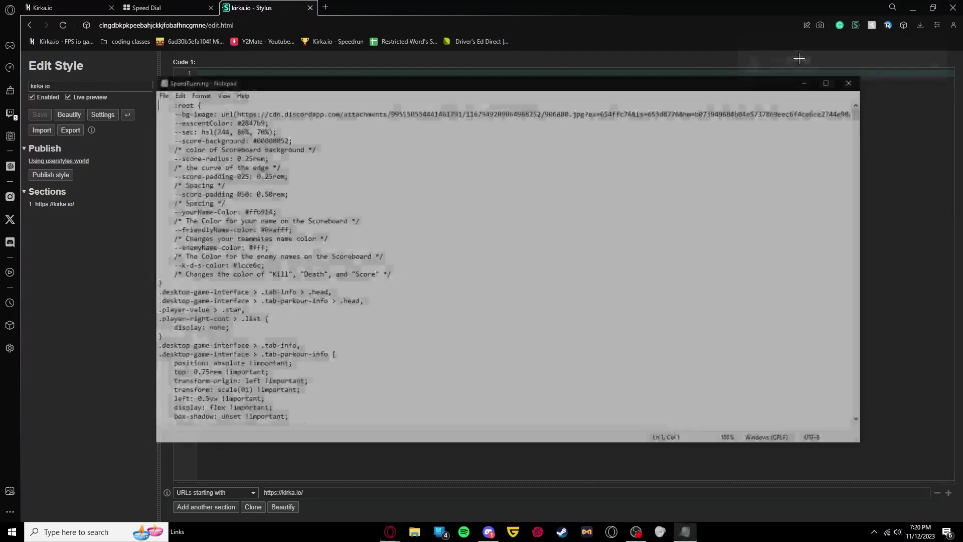
pyautogui.hotkey('ctrl', 'a')
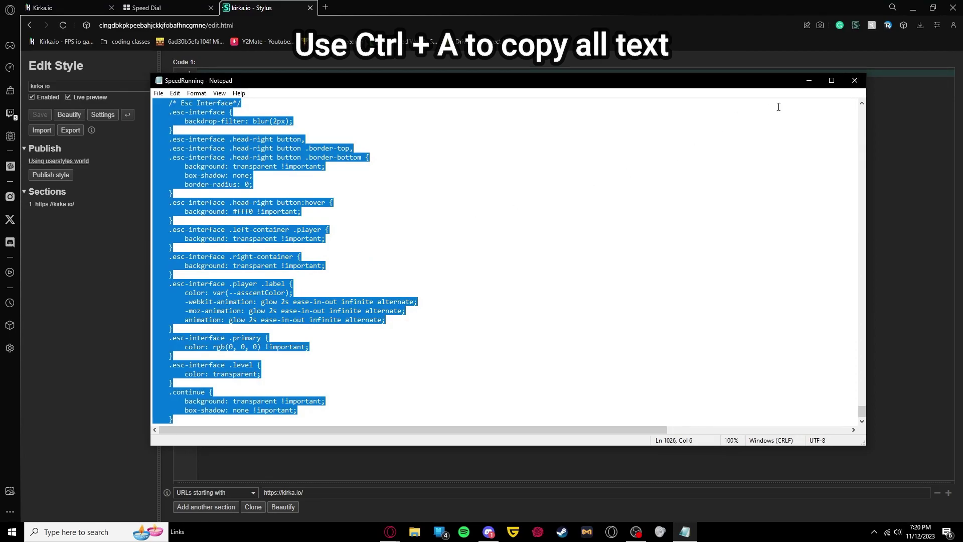
pyautogui.click(854, 80)
pyautogui.hotkey('ctrl', 'v')
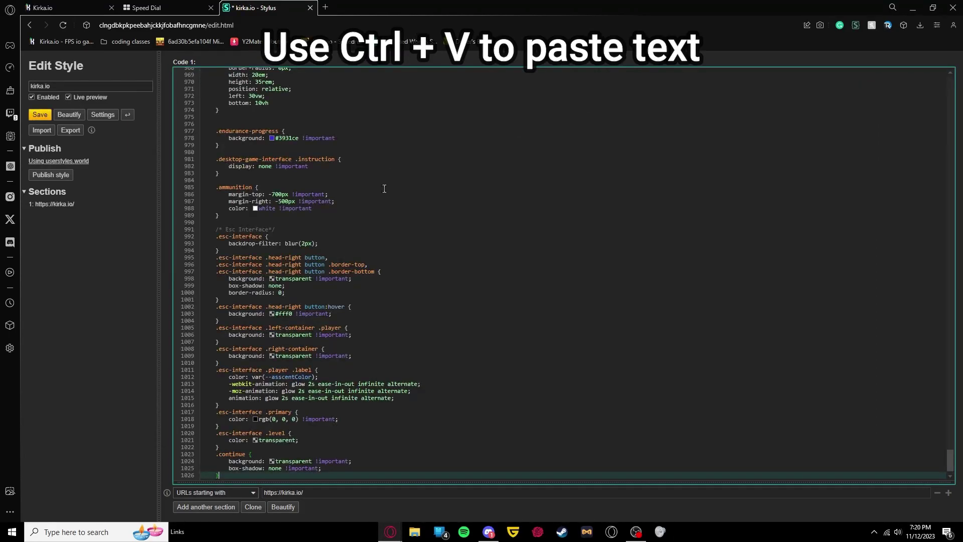
pyautogui.click(39, 114)
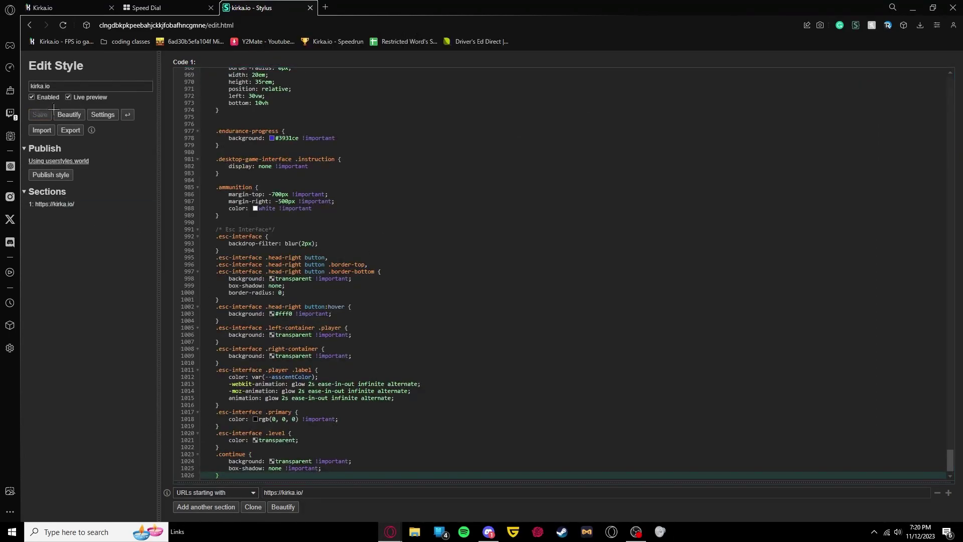
# Step: Close the Speed Dial tab and return to the kirka.io style editor
pyautogui.middleClick(178, 3)
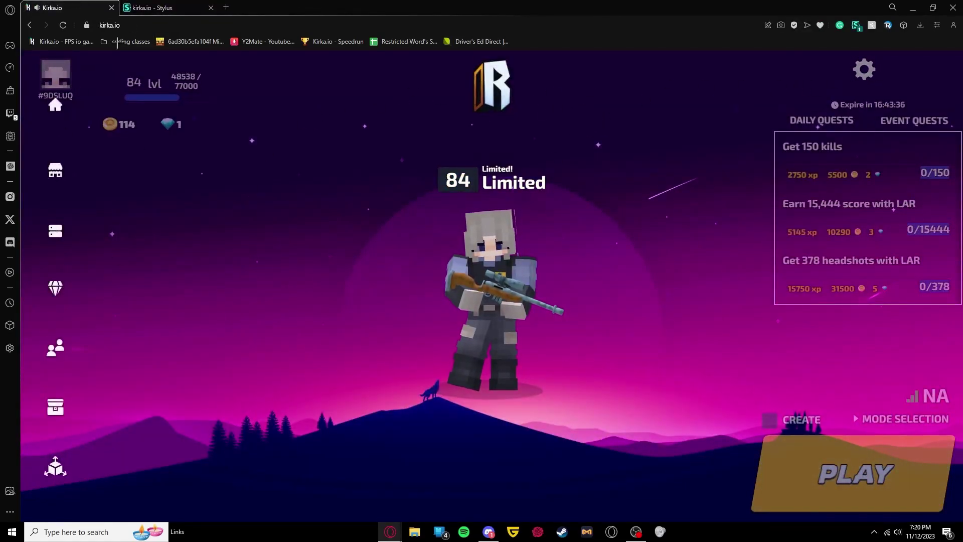
pyautogui.click(173, 5)
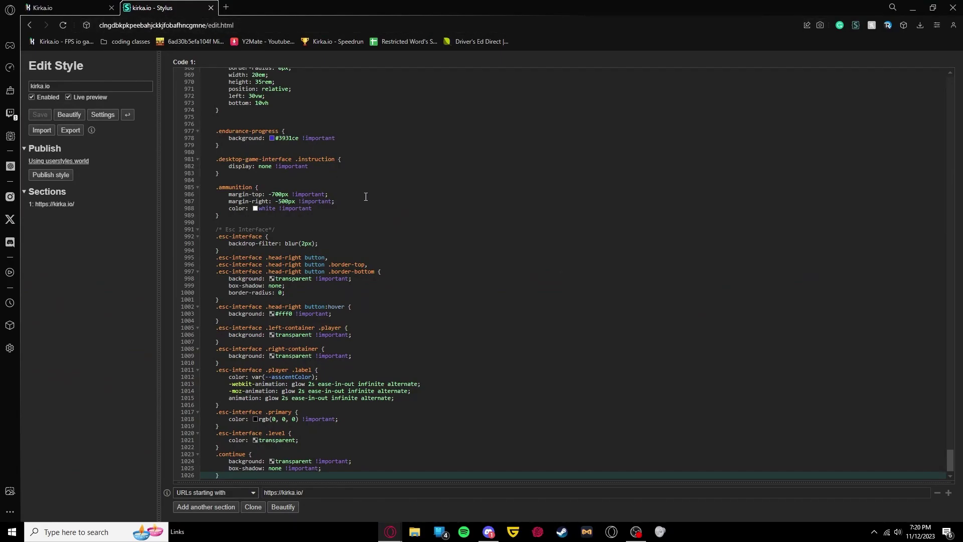
pyautogui.hotkey('ctrl', 'a')
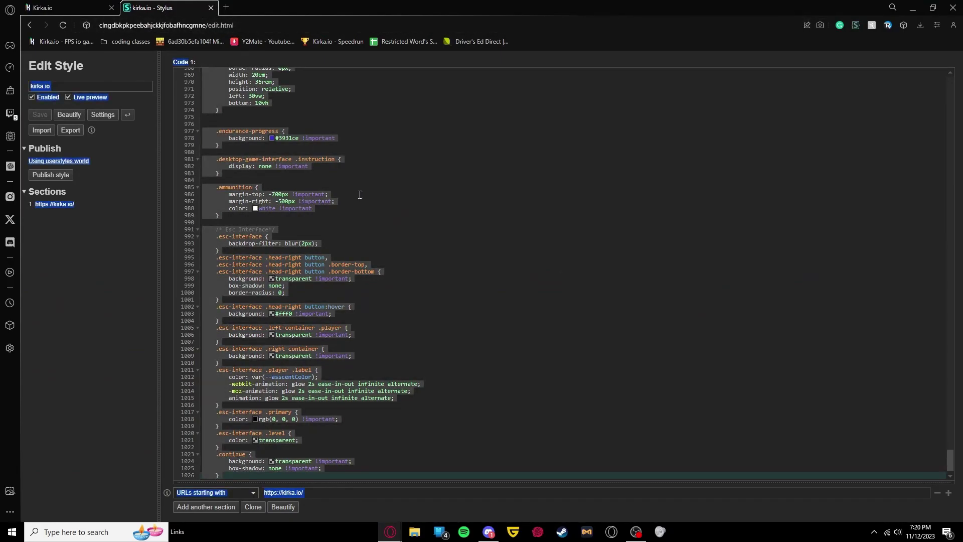
pyautogui.click(360, 194)
pyautogui.hotkey('ctrl', 'a')
pyautogui.press('BackSpace')
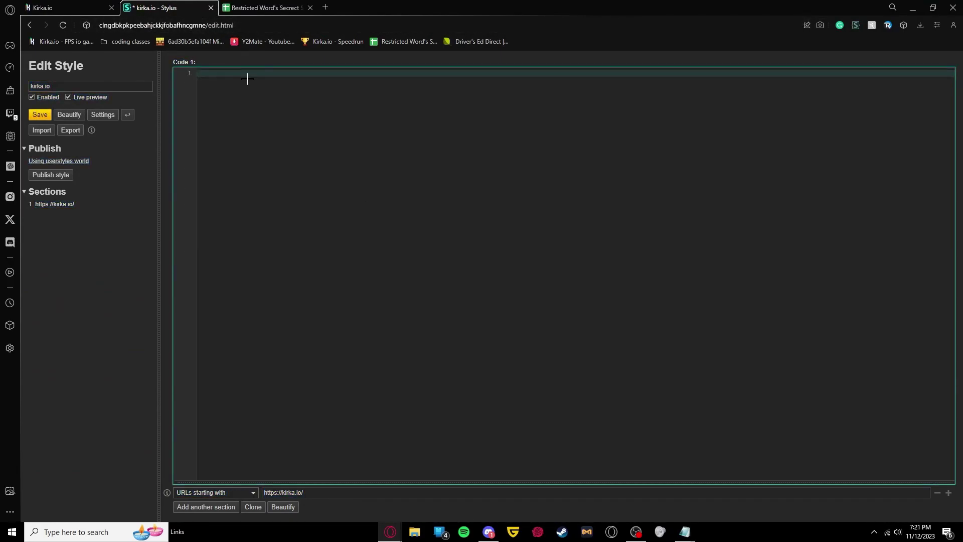
pyautogui.write('@import url')
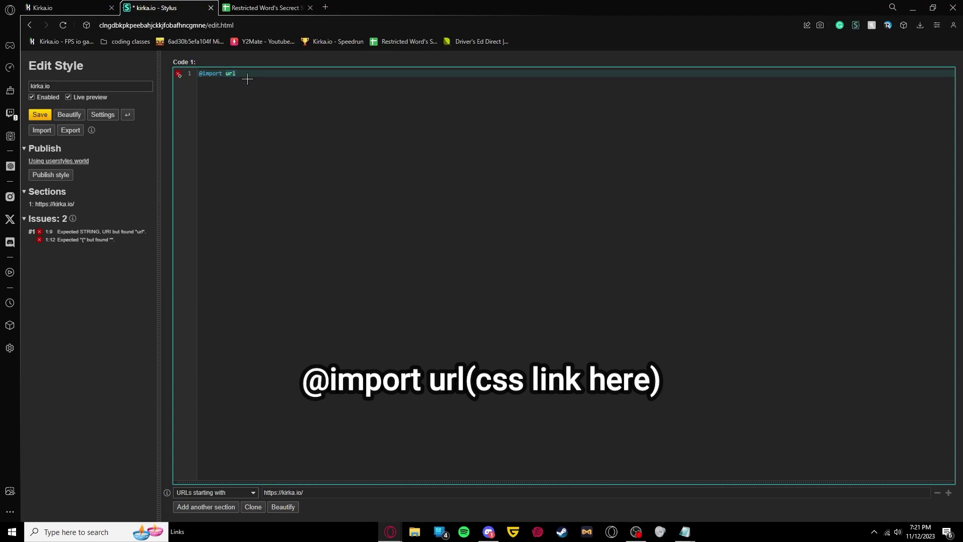
pyautogui.write('(')
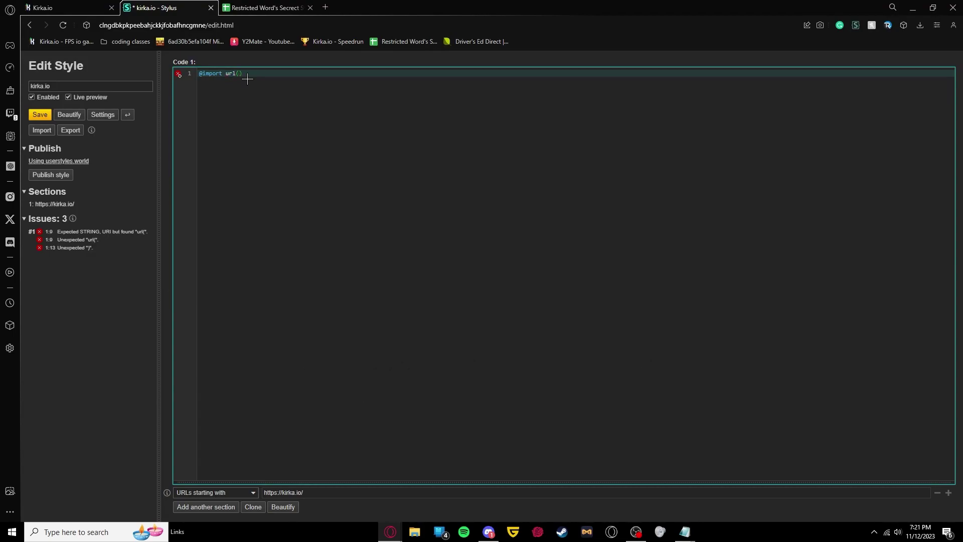
pyautogui.hotkey('ctrl', 'v')
pyautogui.click(40, 114)
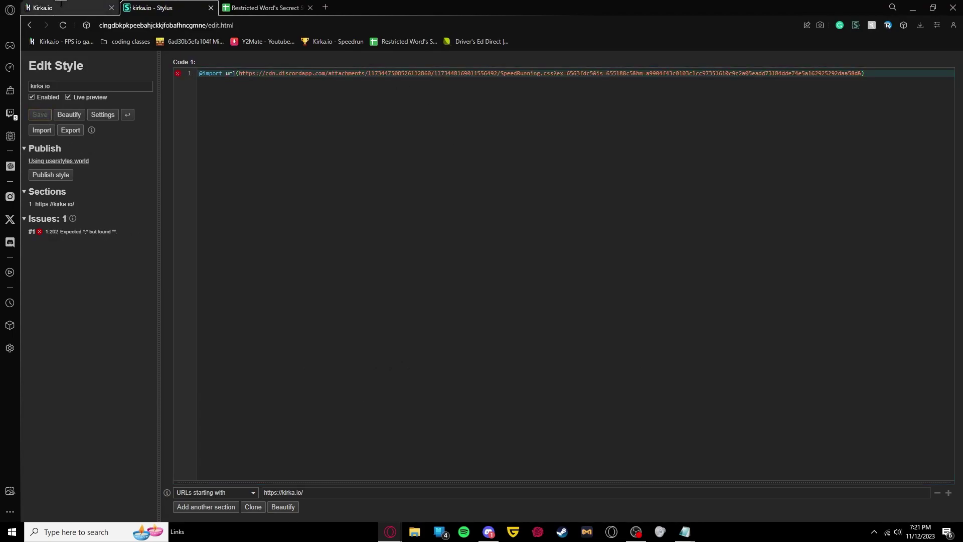
# Step: Check the purple sunset lobby in the Kirka.io tab, switching back and forth with the editor
pyautogui.click(55, 7)
pyautogui.click(146, 5)
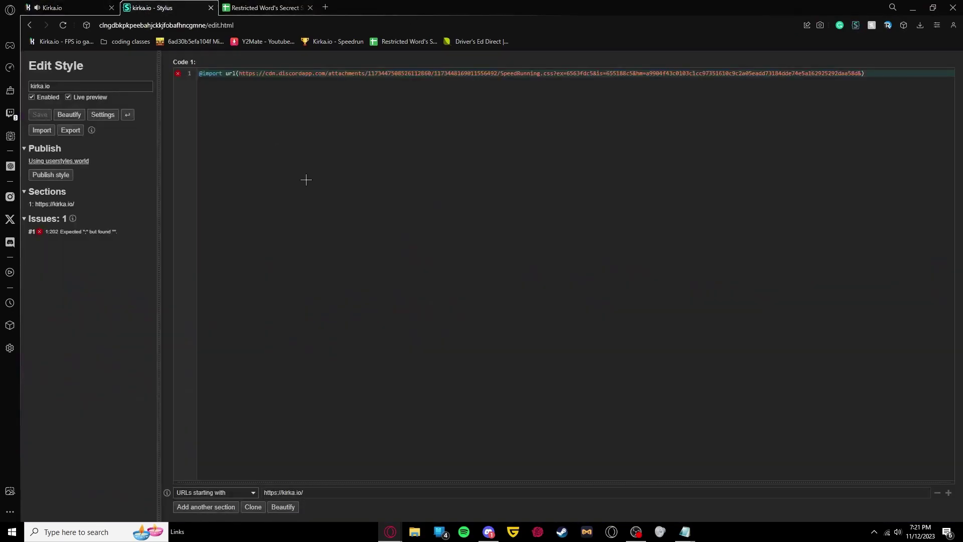
pyautogui.hotkey('ctrl', 'Tab')
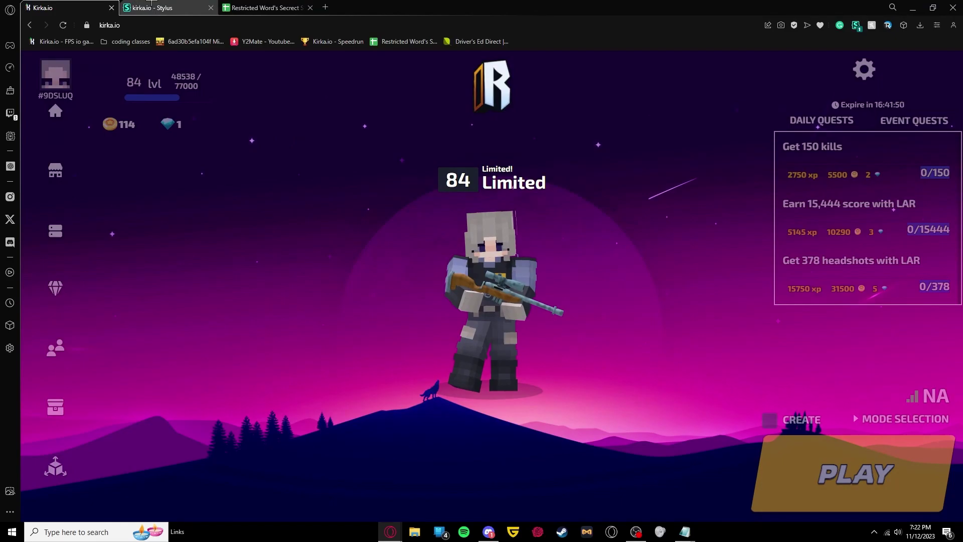
# Step: Return to the Kirka.io lobby tab and show it full-screen with the default blue theme
pyautogui.click(155, 7)
pyautogui.hotkey('ctrl', 'Tab')
pyautogui.press('F11')
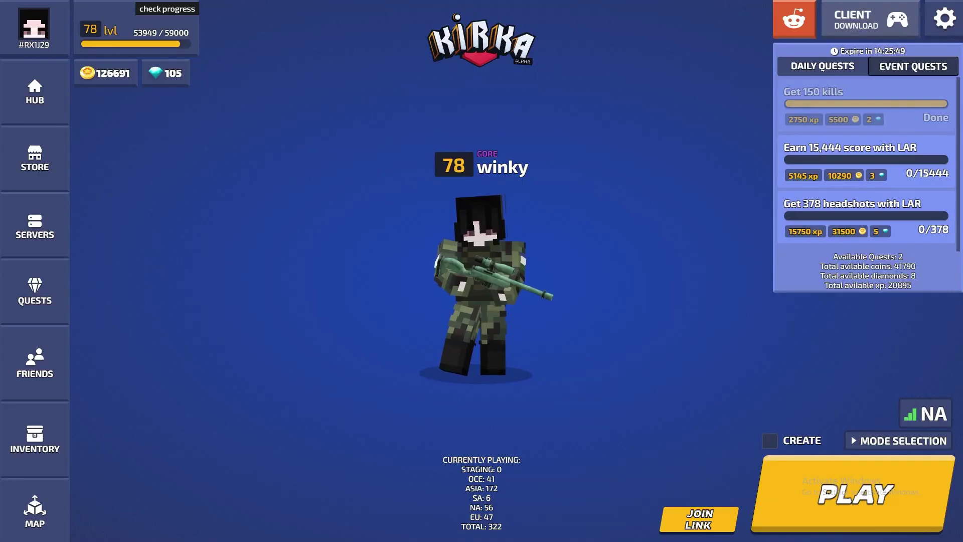